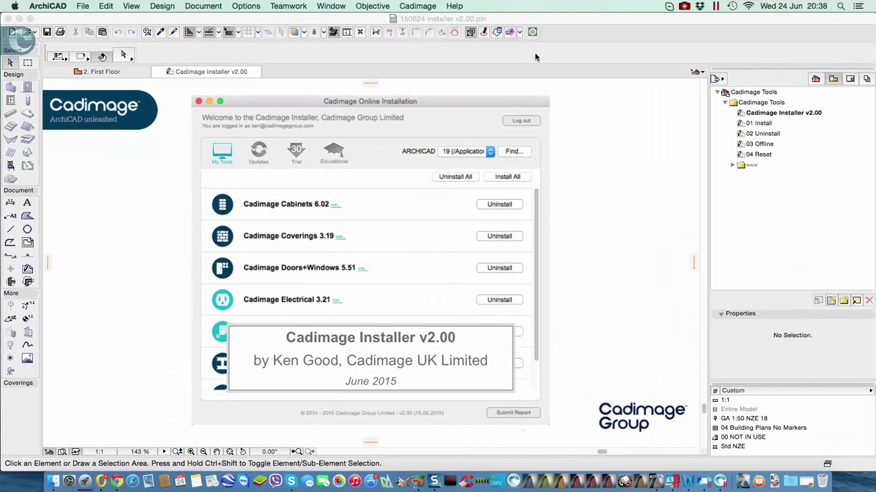
- Launch Cadimage Installer and log in with the account password to reach the ARCHICAD 19 tool list
{"action": "left_click", "coordinate": [634, 20]}
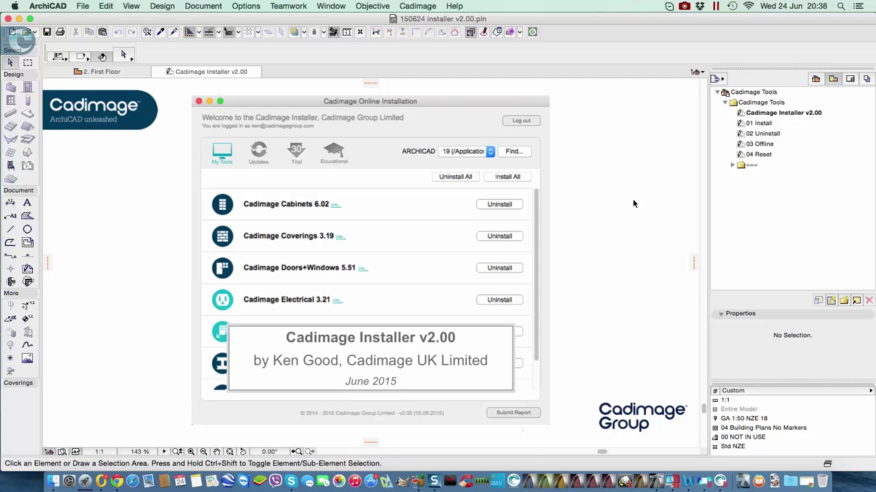
{"action": "left_click", "coordinate": [514, 472]}
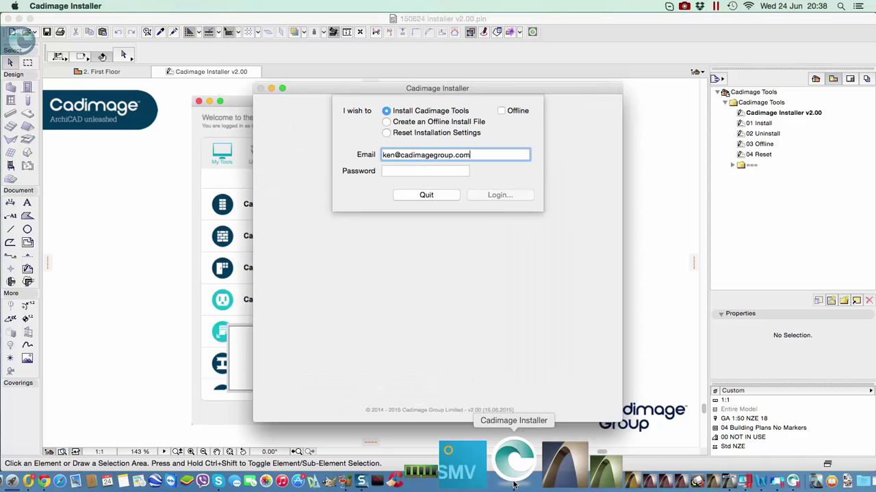
{"action": "left_click", "coordinate": [409, 171]}
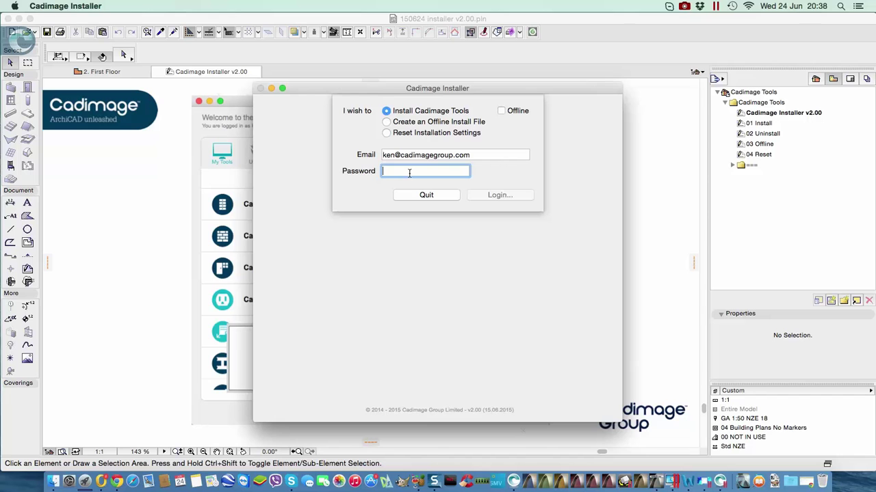
{"action": "type", "text": "•••••••••••"}
{"action": "left_click", "coordinate": [498, 196]}
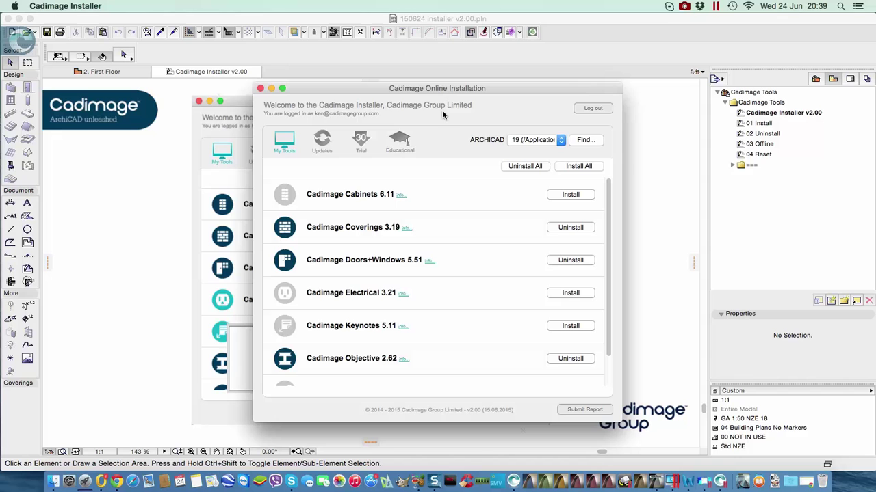
{"action": "left_click", "coordinate": [596, 110]}
{"action": "left_click", "coordinate": [321, 142]}
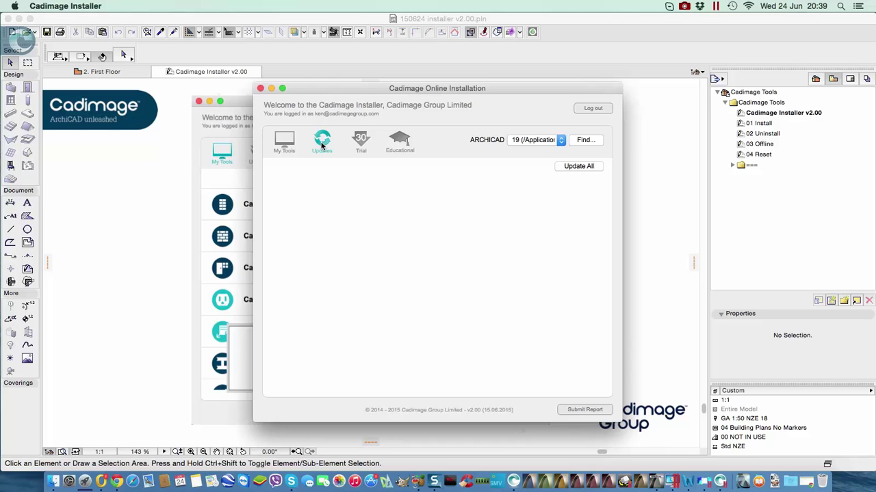
{"action": "left_click", "coordinate": [366, 144]}
{"action": "left_click", "coordinate": [398, 141]}
{"action": "left_click", "coordinate": [292, 146]}
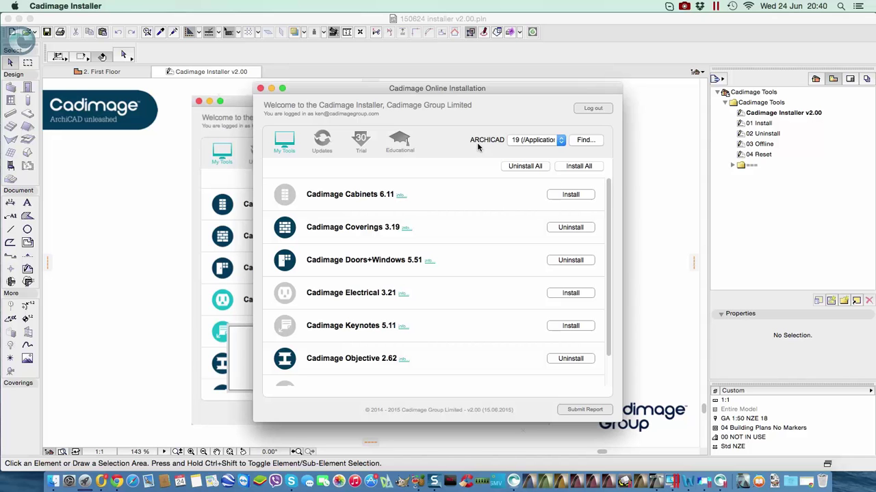
- Choose ARCHICAD 19 (/Applications/GRAPHISOFT/ArchiCAD 19 RC1) as the target installation
{"action": "left_click", "coordinate": [525, 140]}
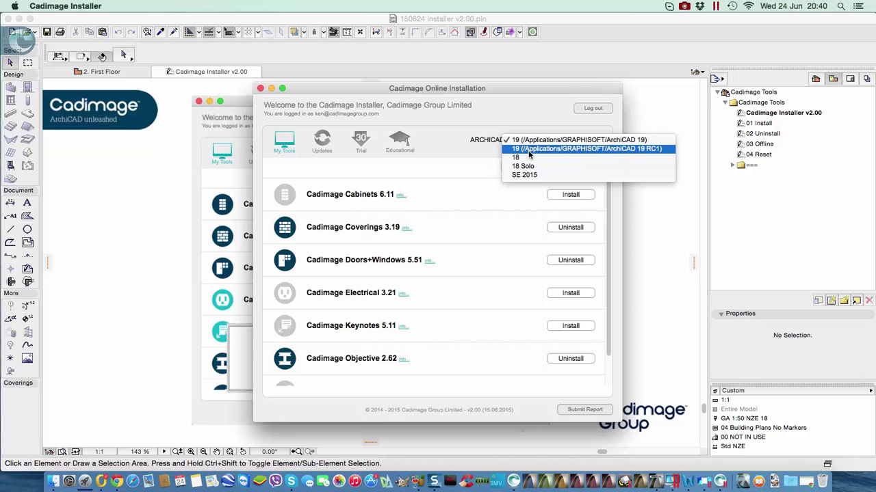
{"action": "left_click", "coordinate": [528, 150]}
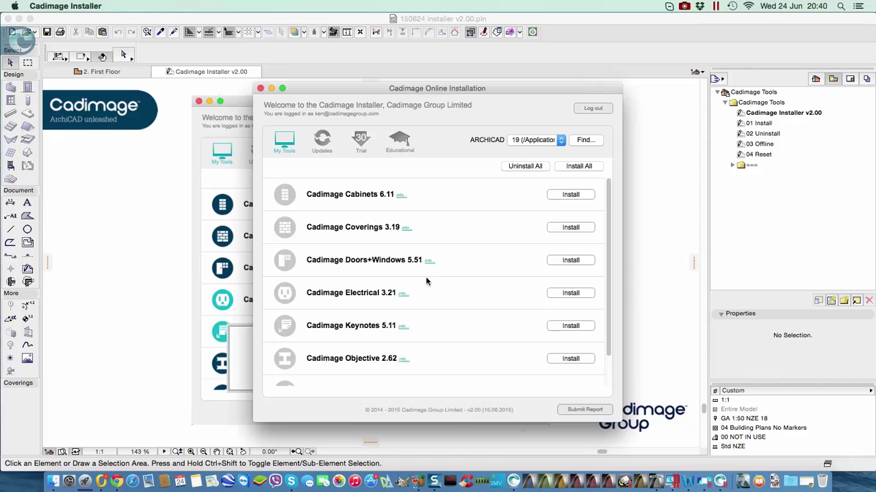
{"action": "scroll", "coordinate": [425, 276], "scroll_direction": "down", "scroll_amount": 1}
{"action": "scroll", "coordinate": [427, 276], "scroll_direction": "up", "scroll_amount": 1}
- Install Cadimage Cabinets 6.11 and accept the Cadimage EULA
{"action": "left_click", "coordinate": [591, 196]}
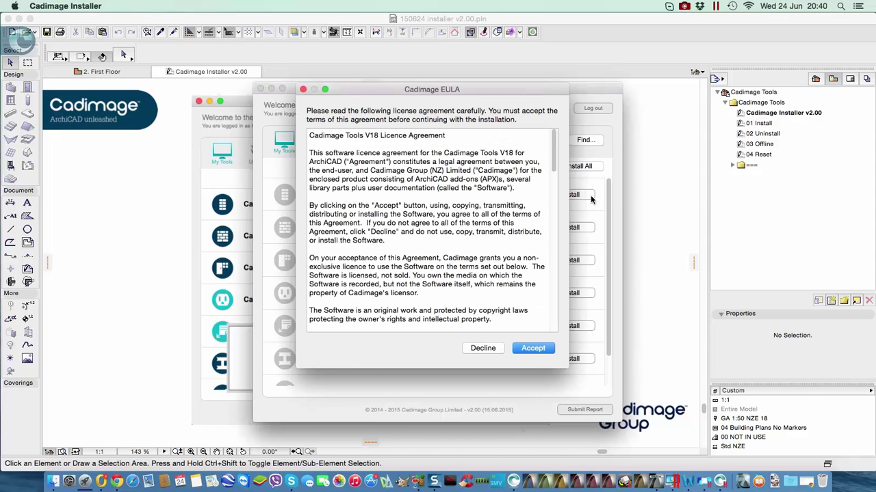
{"action": "left_click", "coordinate": [533, 349]}
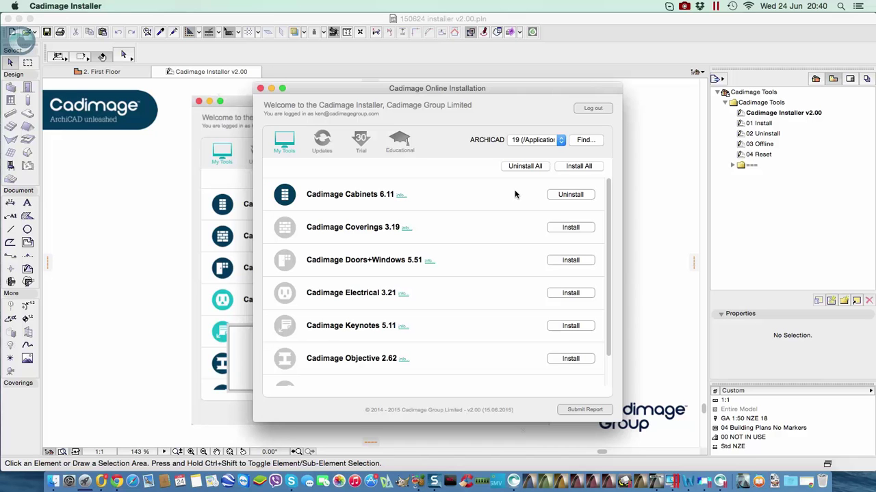
- Log out and choose Offline mode with Create an Offline Install File
{"action": "left_click", "coordinate": [593, 110]}
{"action": "left_click", "coordinate": [503, 111]}
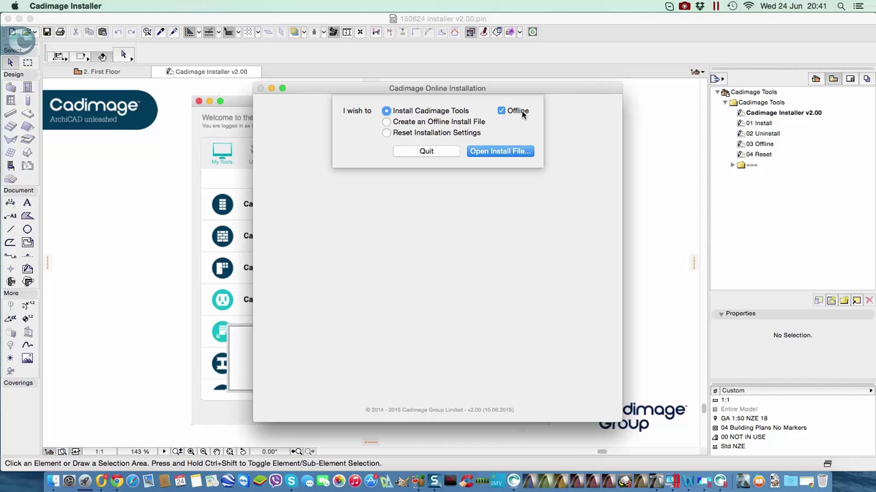
{"action": "left_click", "coordinate": [419, 123]}
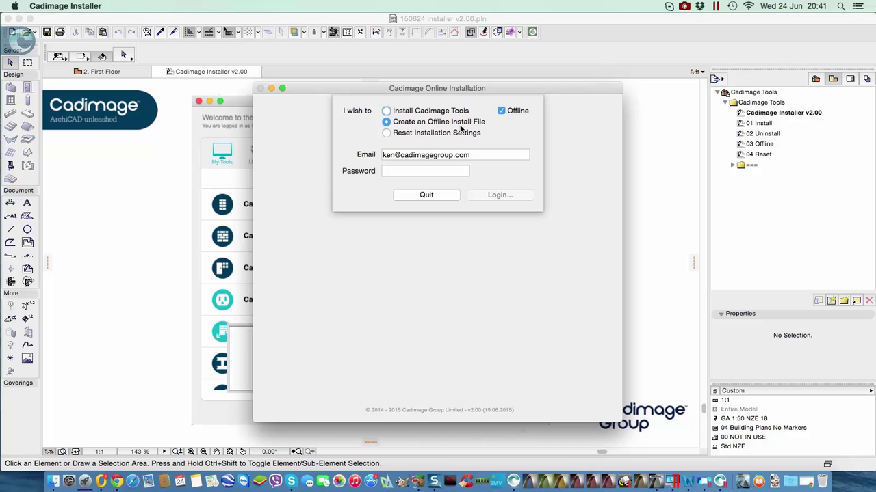
- Log in with the account password and name the install file 'cadimage tools 19' on the Desktop
{"action": "left_click", "coordinate": [416, 170]}
{"action": "key", "text": "super+v"}
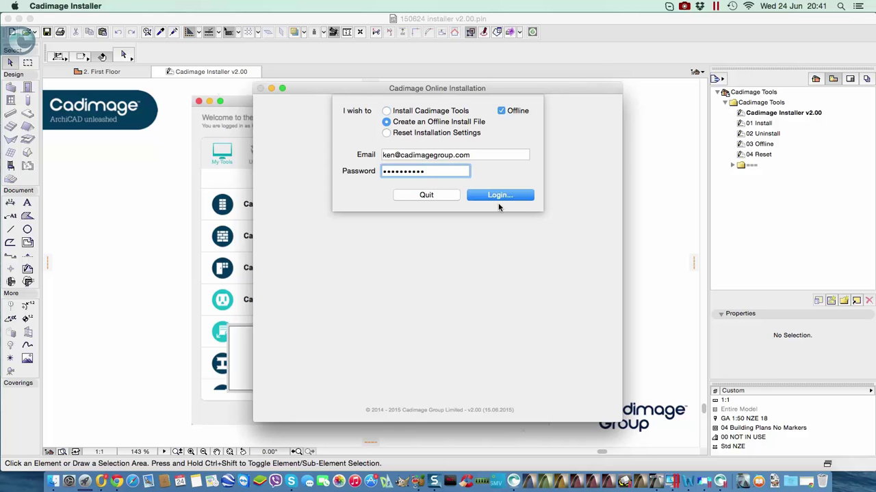
{"action": "left_click", "coordinate": [498, 197]}
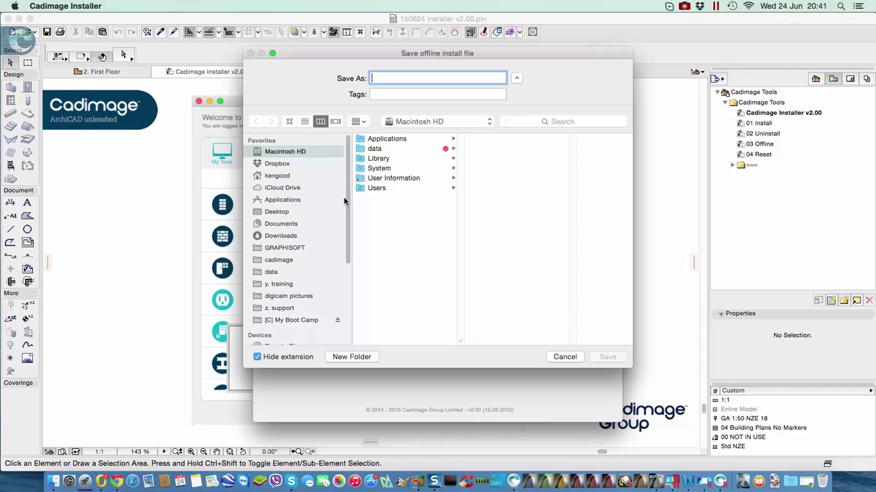
{"action": "left_click", "coordinate": [276, 212]}
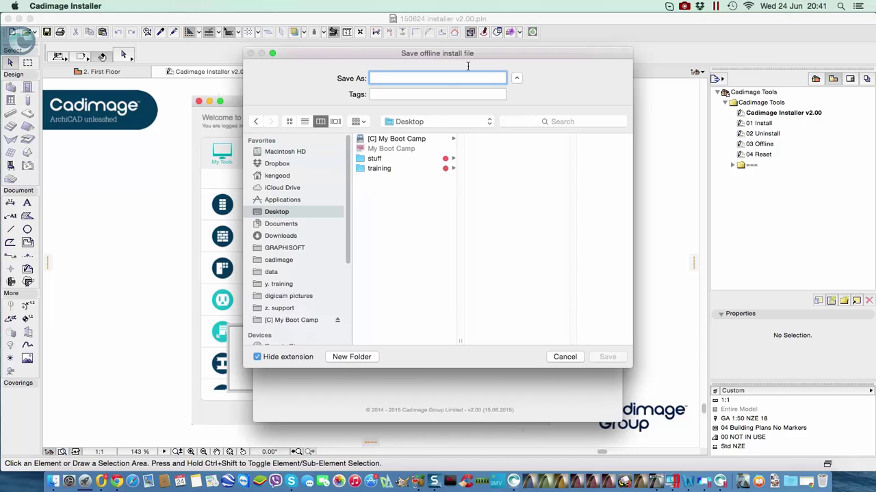
{"action": "type", "text": "cadimage tools 19"}
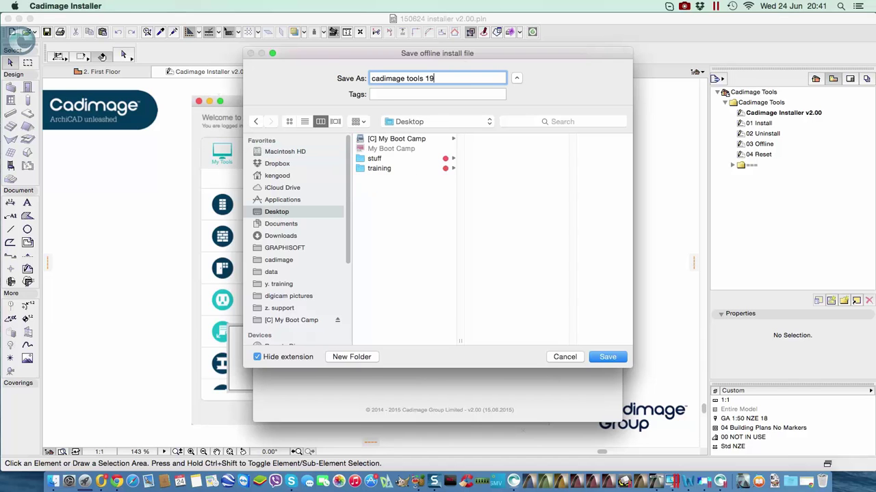
- Add Cadimage Coverings 3.19 to the offline install file and save it
{"action": "left_click", "coordinate": [609, 357]}
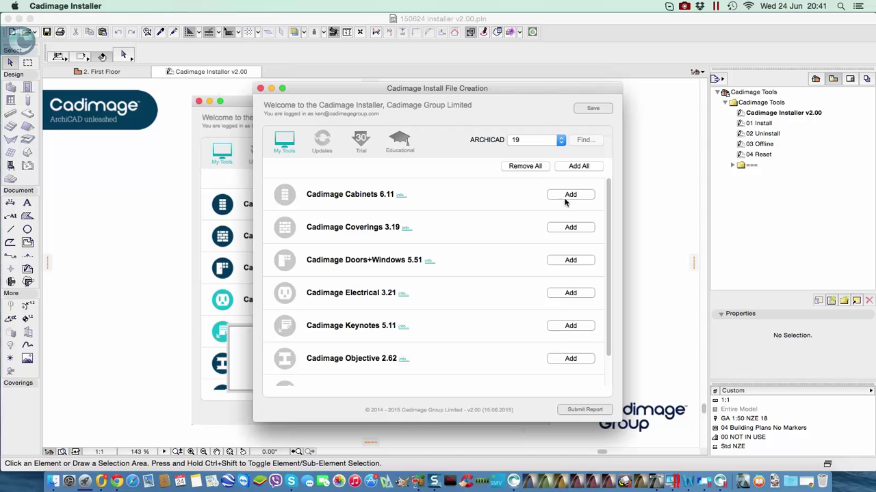
{"action": "left_click", "coordinate": [562, 227]}
{"action": "left_click", "coordinate": [592, 110]}
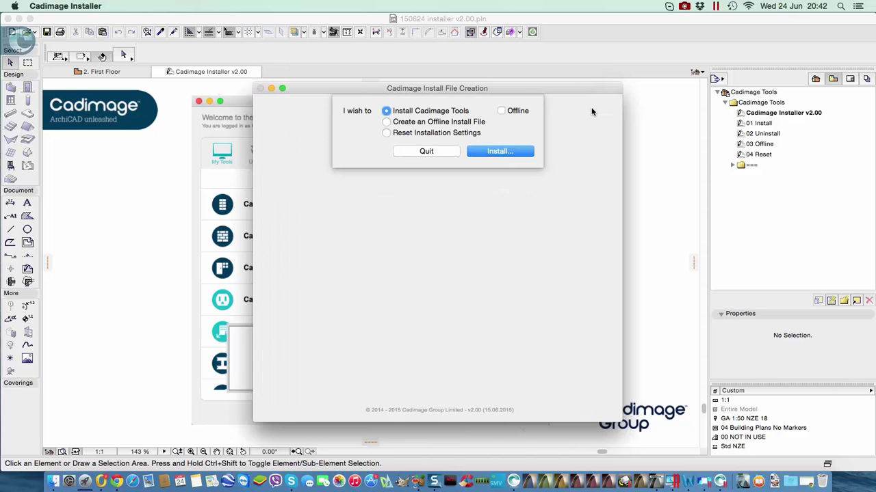
- Load the saved cadimage tools 19.cadinstall file in Offline mode
{"action": "left_click", "coordinate": [502, 111]}
{"action": "left_click", "coordinate": [492, 151]}
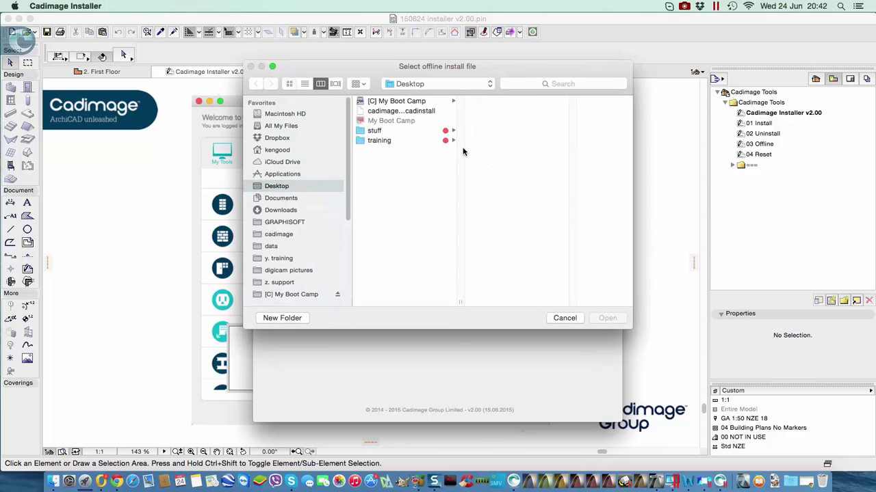
{"action": "left_click", "coordinate": [409, 112]}
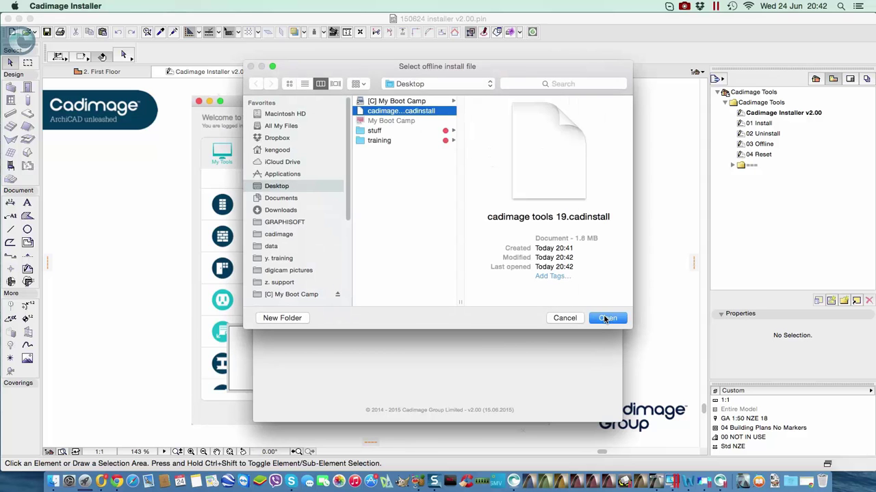
{"action": "left_click", "coordinate": [605, 319]}
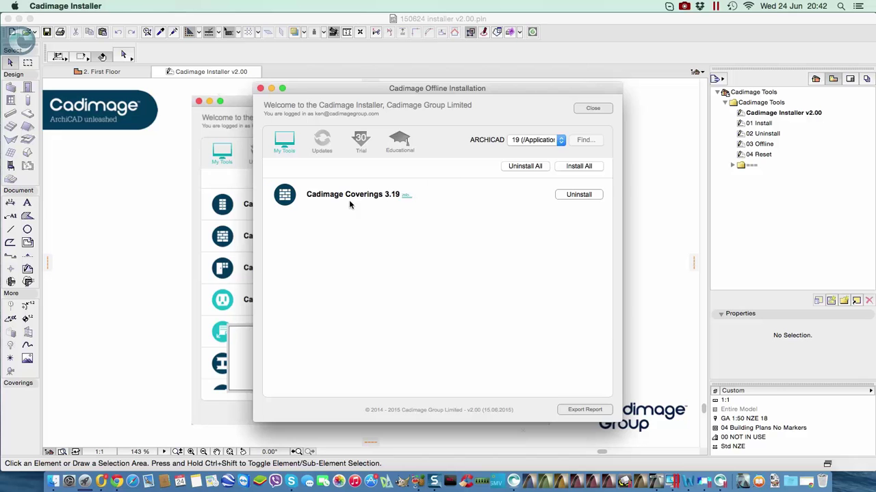
- Target ArchiCAD 19 RC1 and install Cadimage Coverings 3.19, accepting the EULA
{"action": "left_click", "coordinate": [522, 141]}
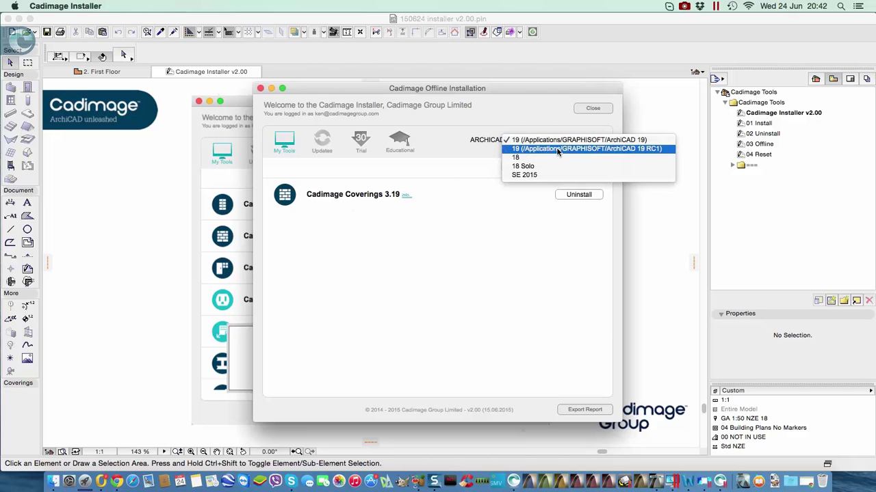
{"action": "left_click", "coordinate": [557, 148]}
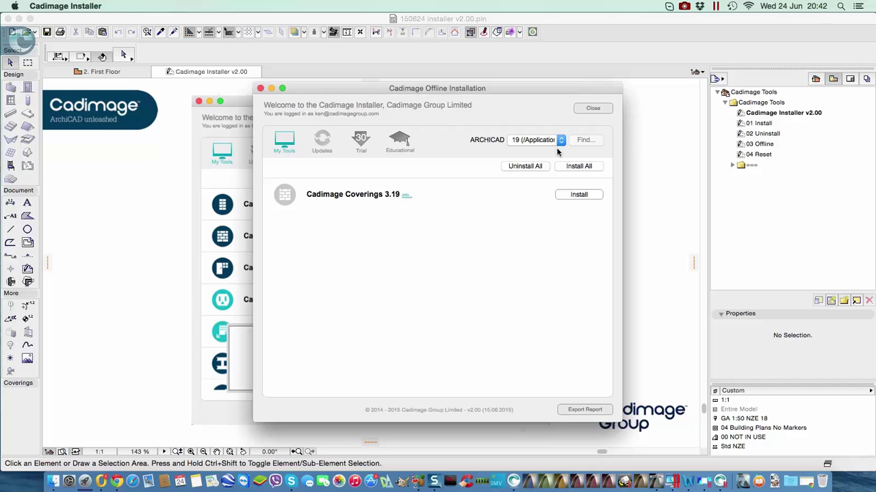
{"action": "left_click", "coordinate": [566, 197]}
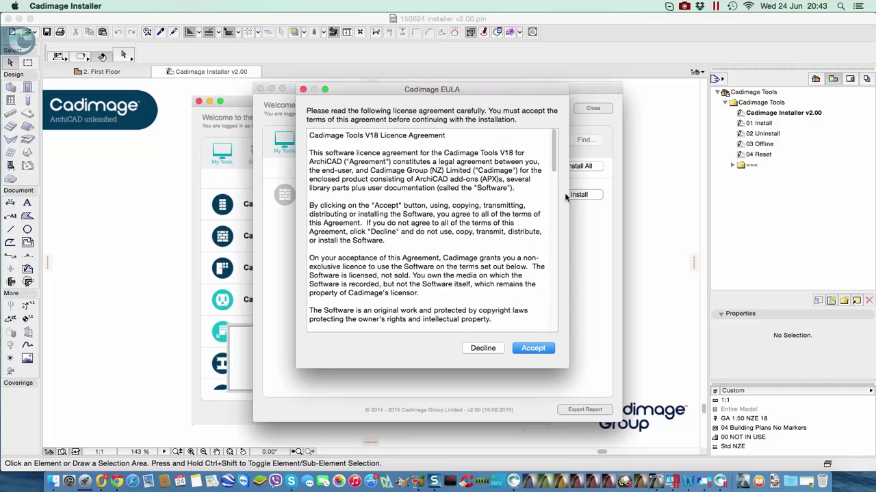
{"action": "left_click", "coordinate": [535, 349]}
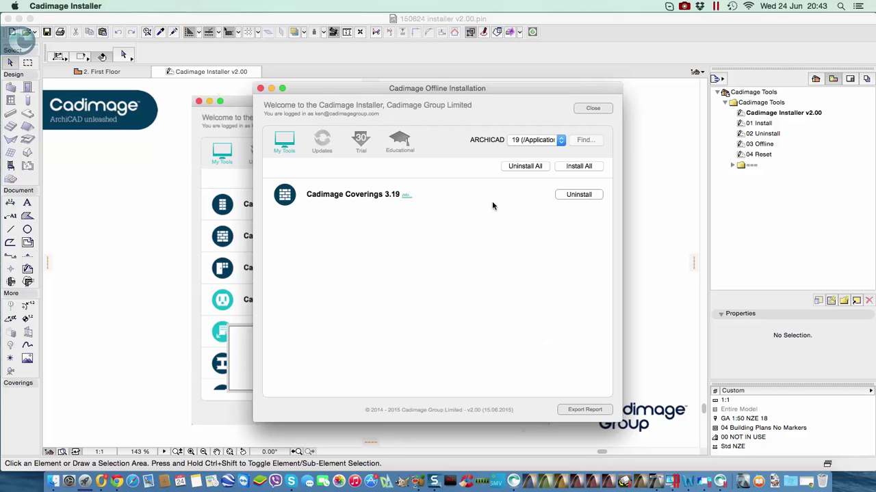
{"action": "left_click", "coordinate": [671, 472]}
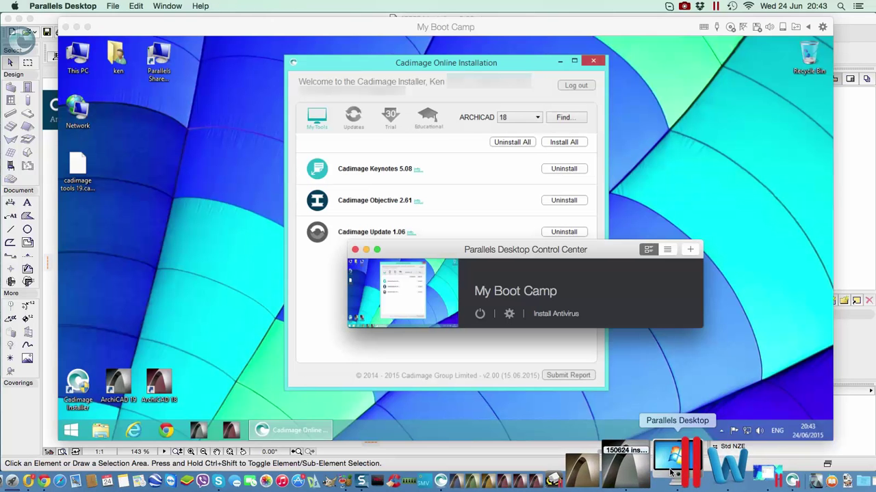
{"action": "left_click", "coordinate": [776, 373]}
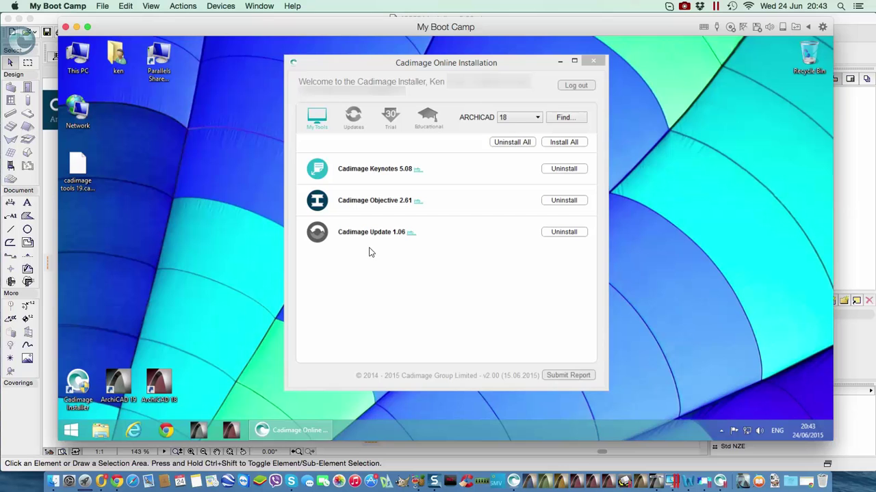
{"action": "left_click", "coordinate": [518, 117]}
{"action": "left_click", "coordinate": [510, 134]}
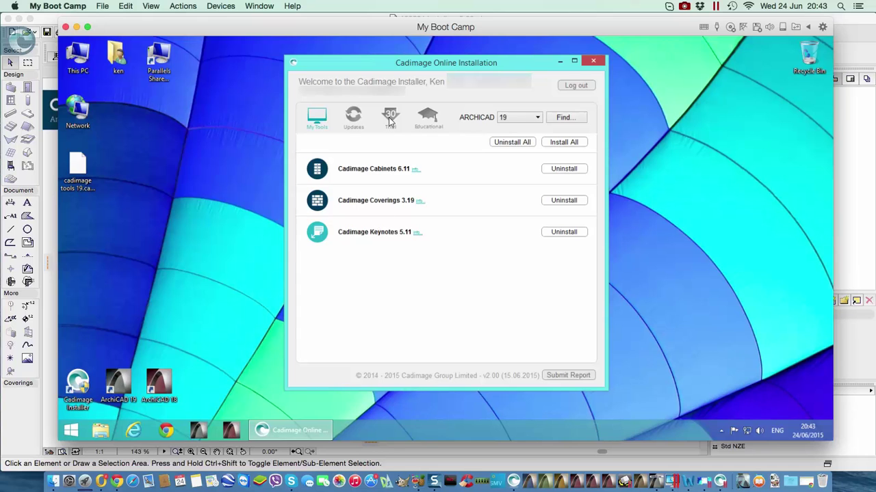
{"action": "left_click", "coordinate": [390, 120]}
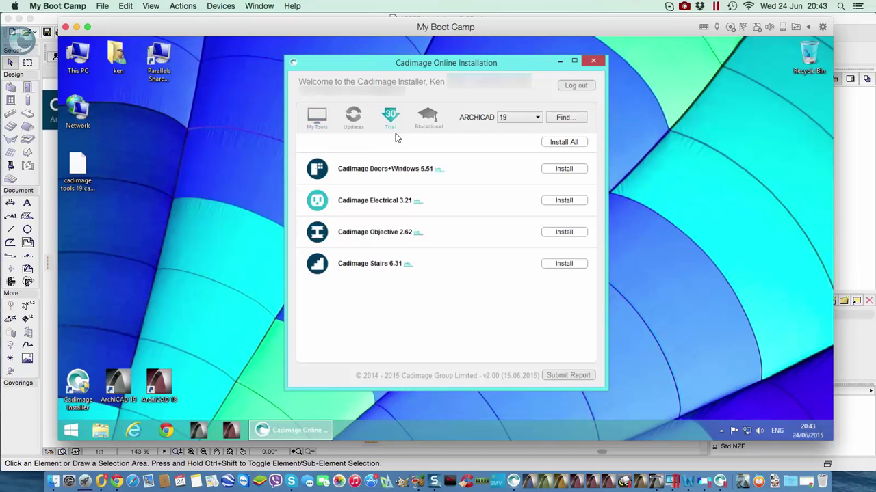
{"action": "left_click", "coordinate": [510, 117]}
{"action": "left_click", "coordinate": [505, 136]}
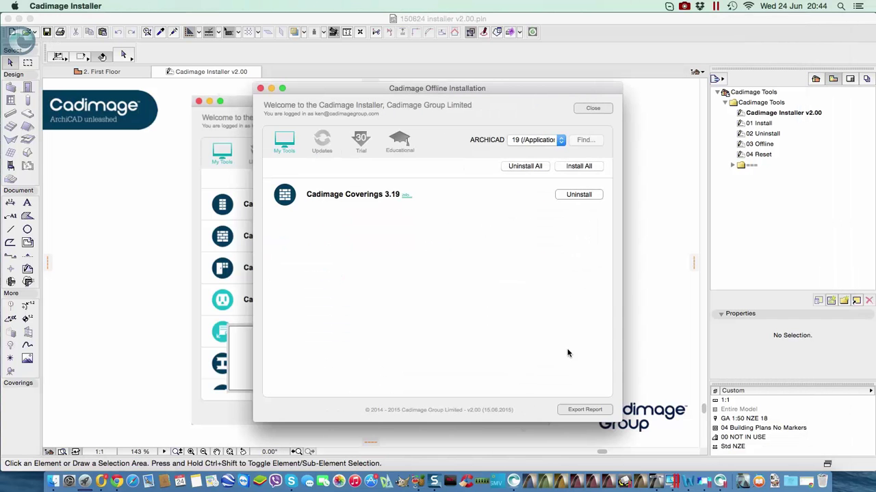
- Close the offline installation, relaunch the installer and select Reset Installation Settings
{"action": "left_click", "coordinate": [591, 108]}
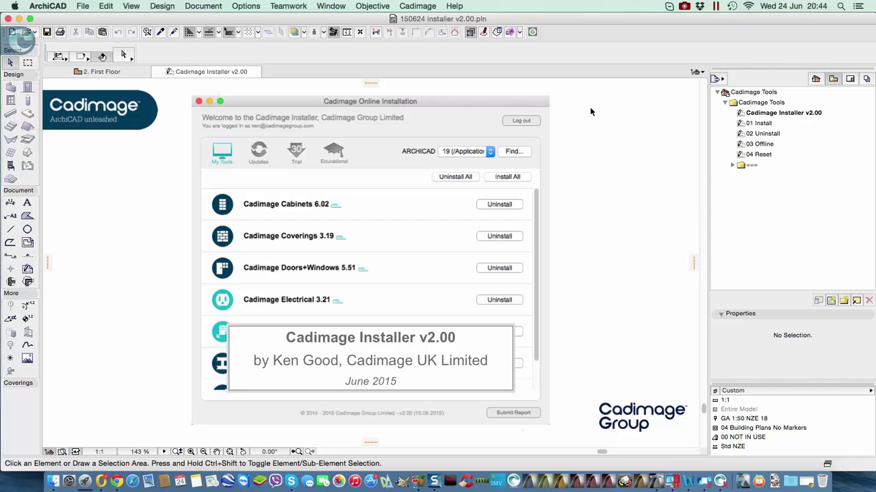
{"action": "left_click", "coordinate": [513, 480]}
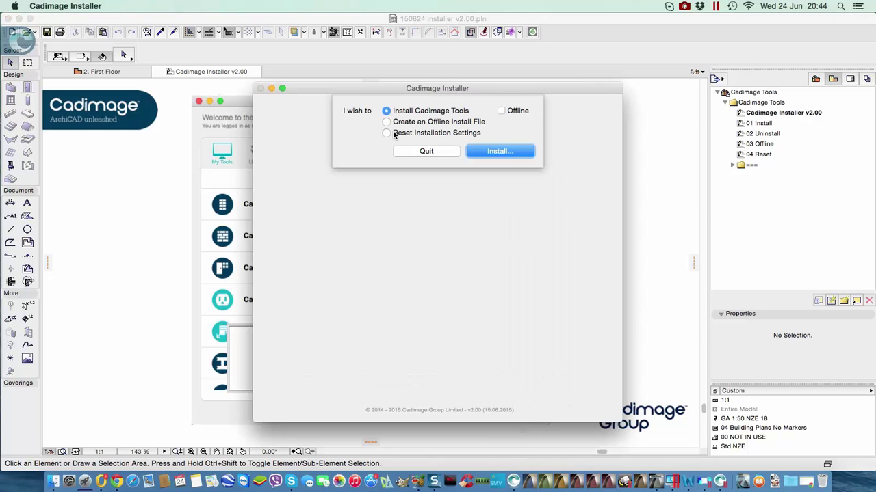
{"action": "left_click", "coordinate": [387, 133]}
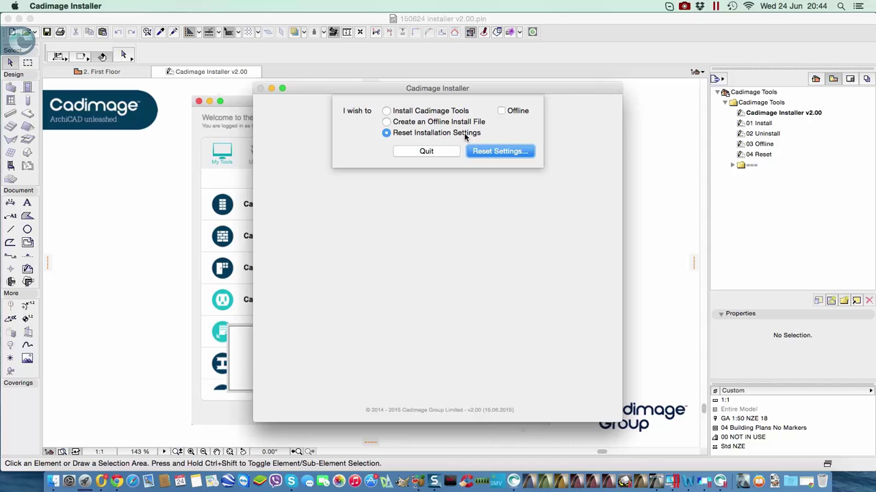